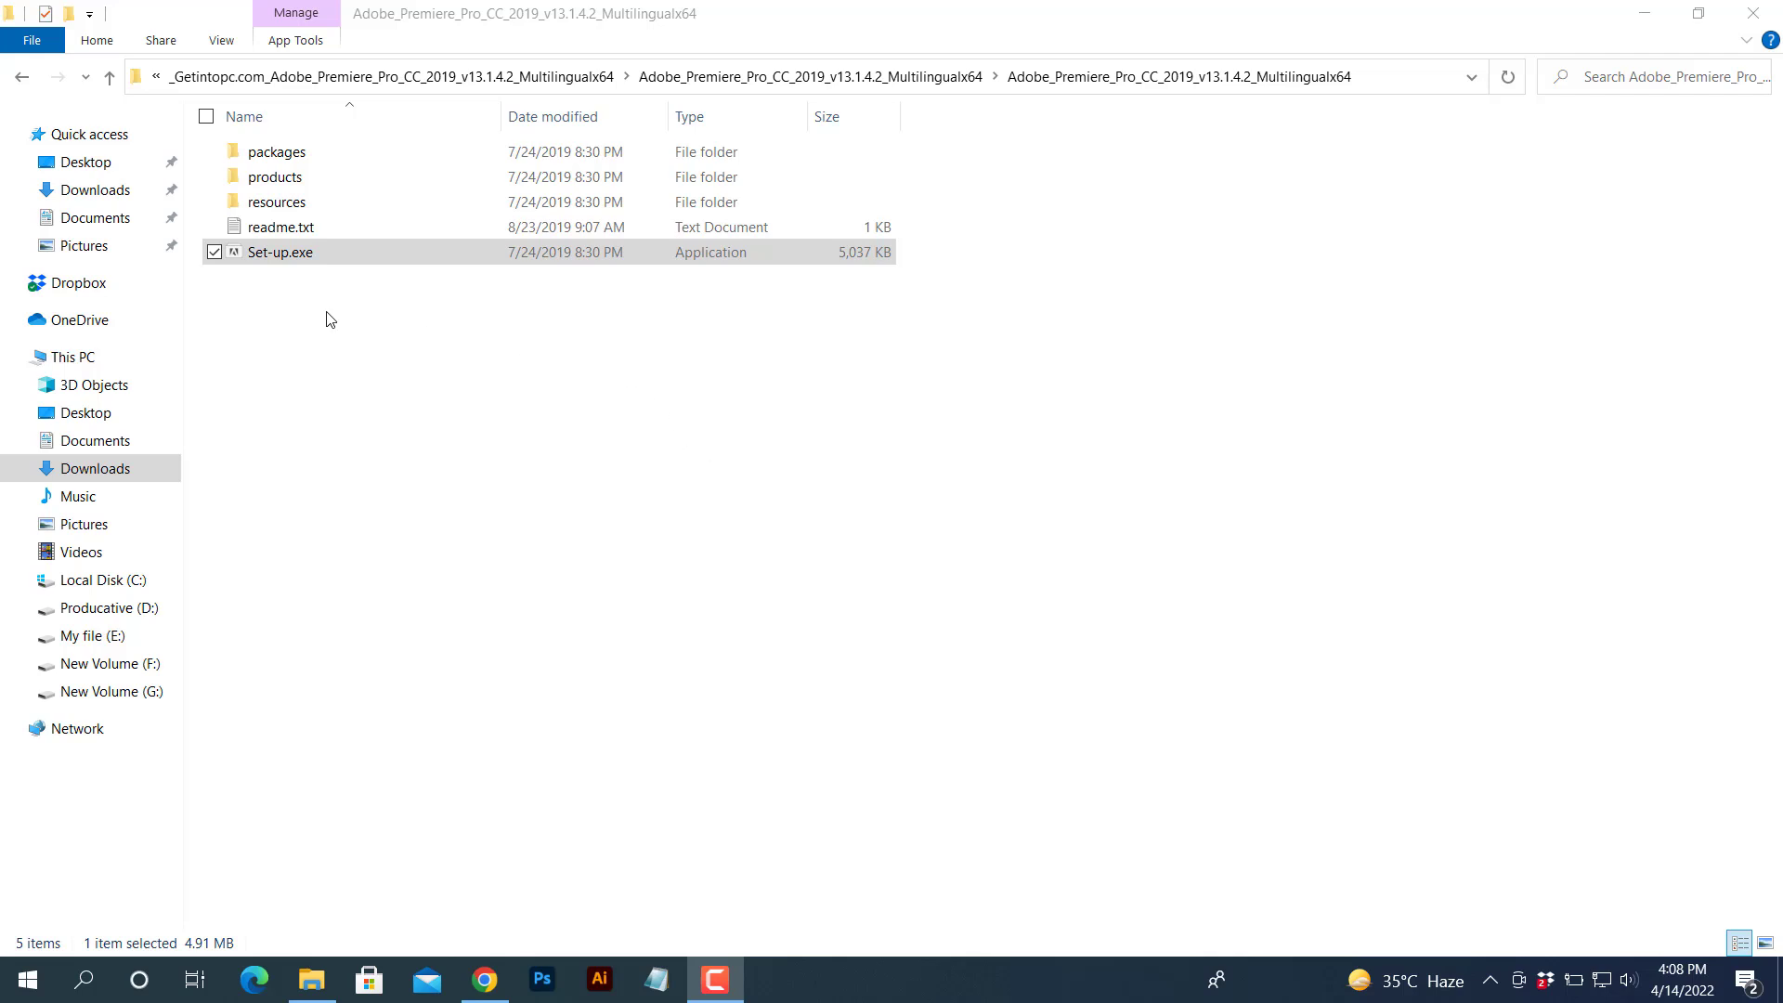
Launch the Premiere Pro setup and accept the installation options; it fails with Error Code 182.
{"action": "left_click_drag", "start_coordinate": [867, 384], "coordinate": [227, 125]}
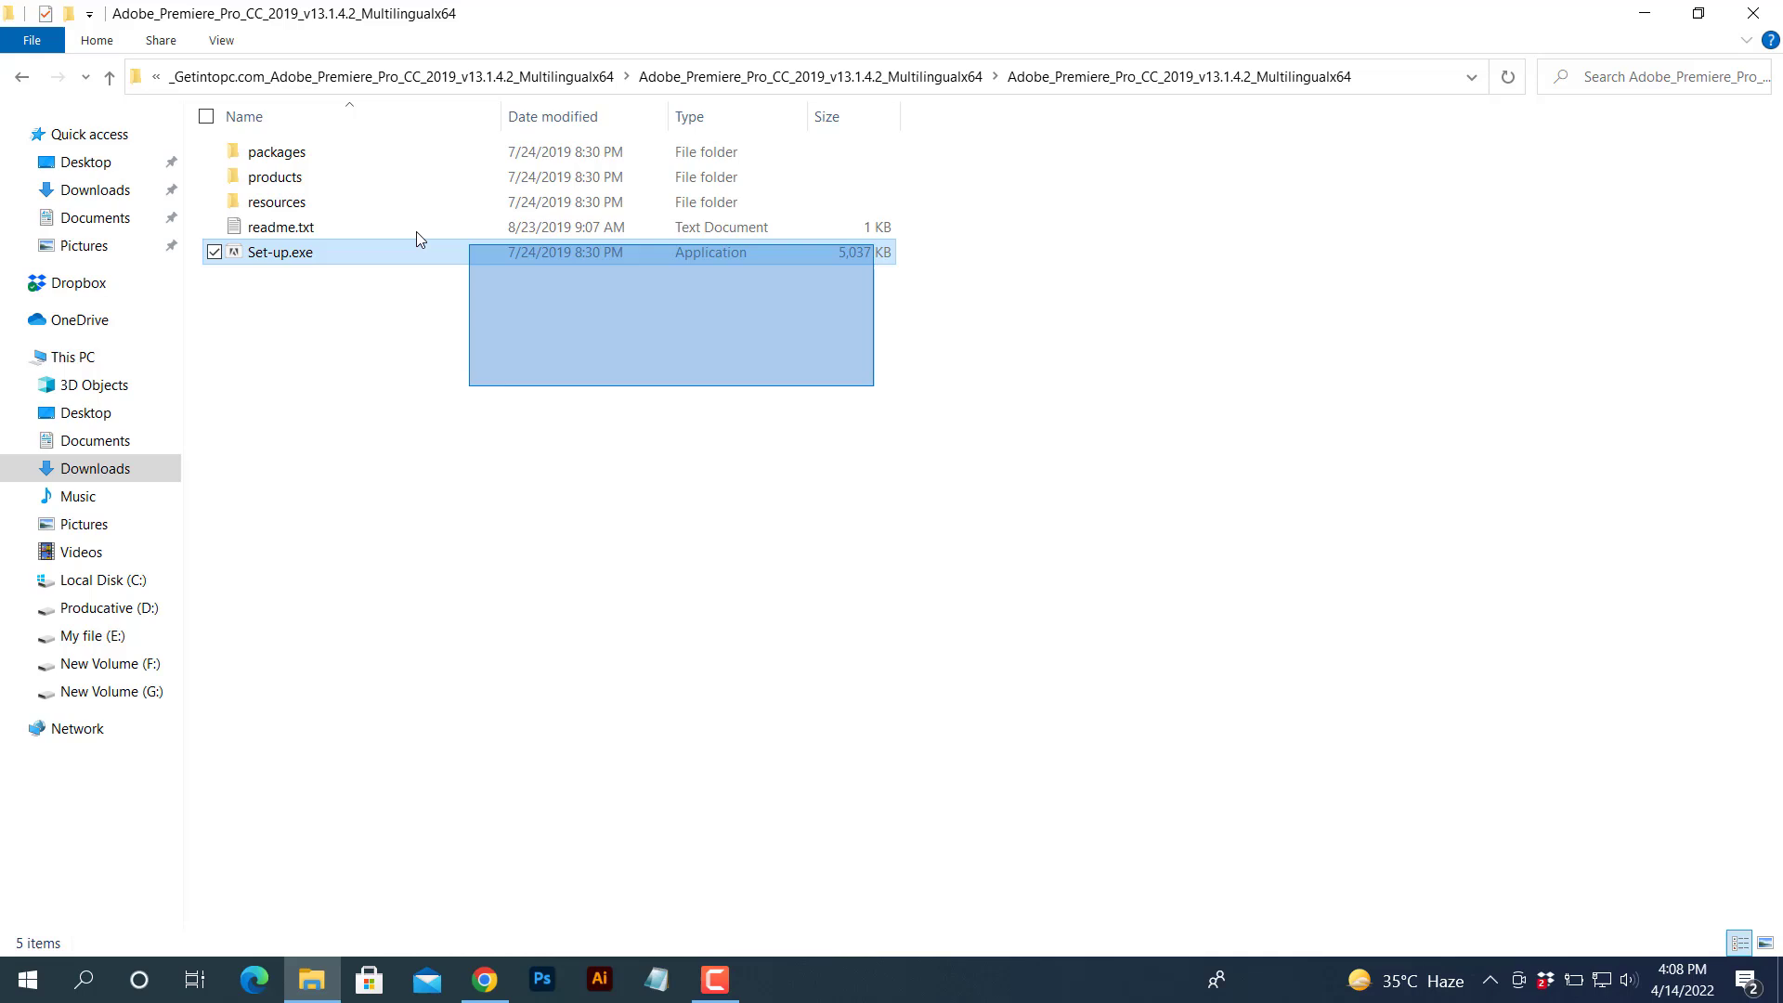
{"action": "left_click", "coordinate": [496, 348]}
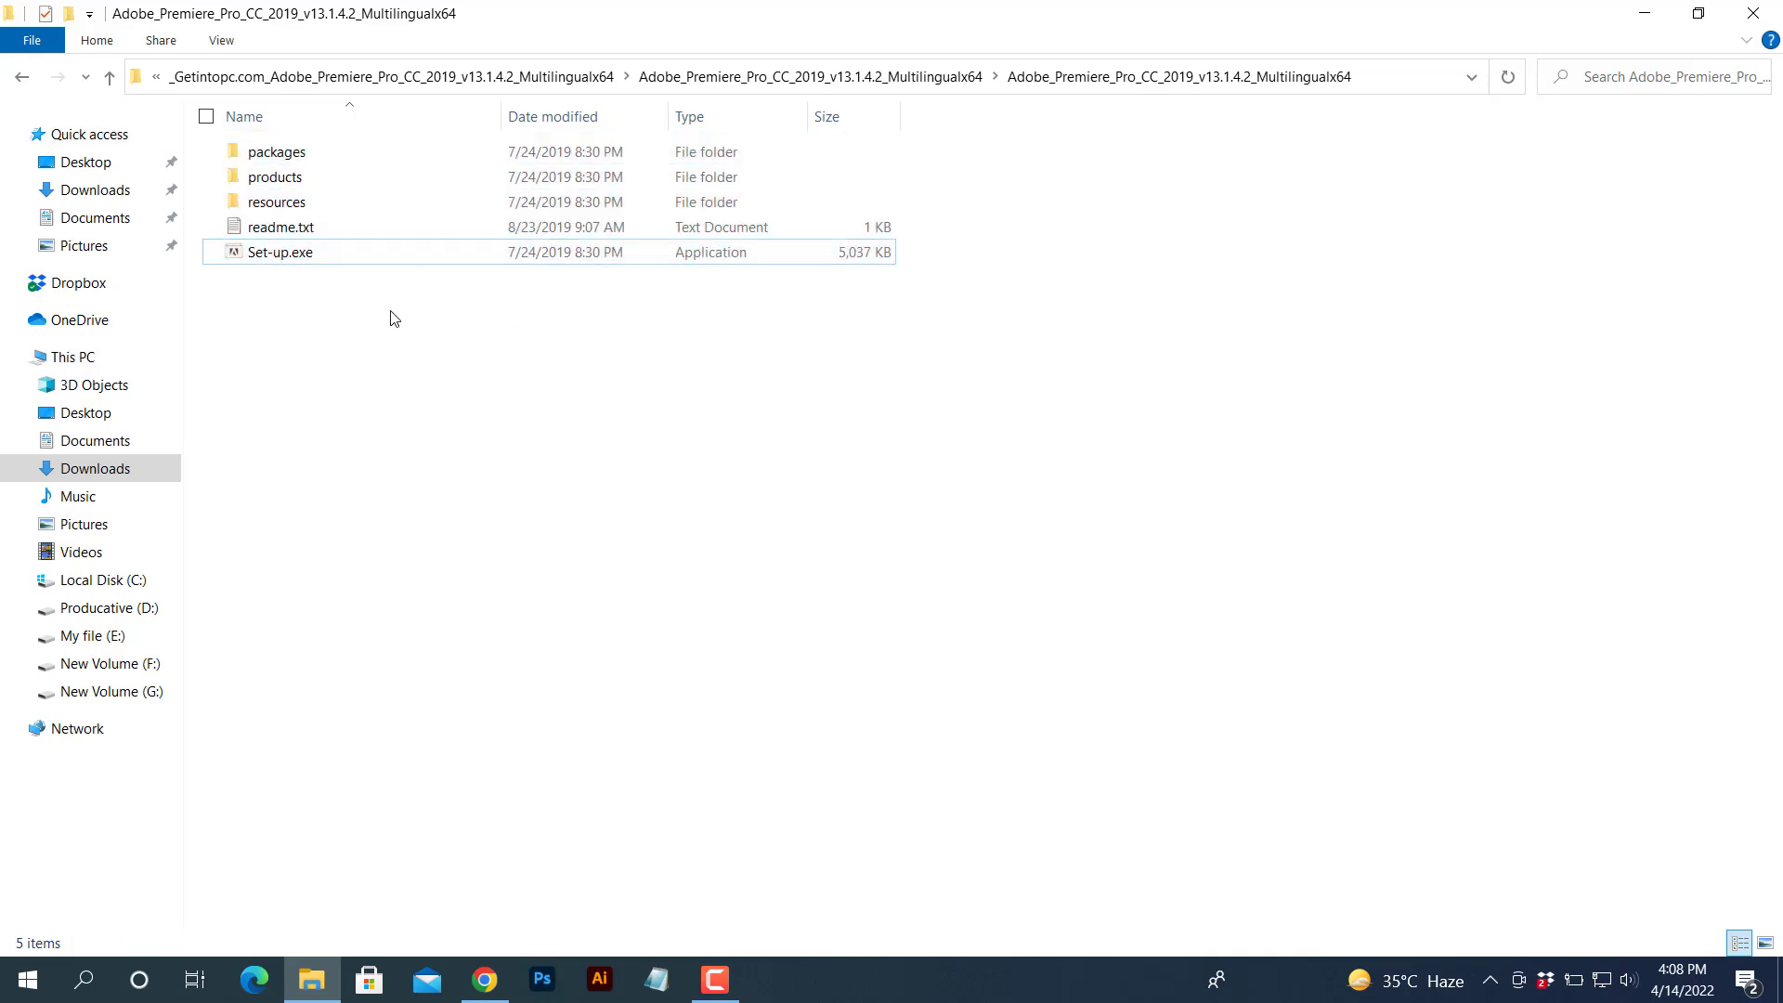
{"action": "double_click", "coordinate": [298, 256]}
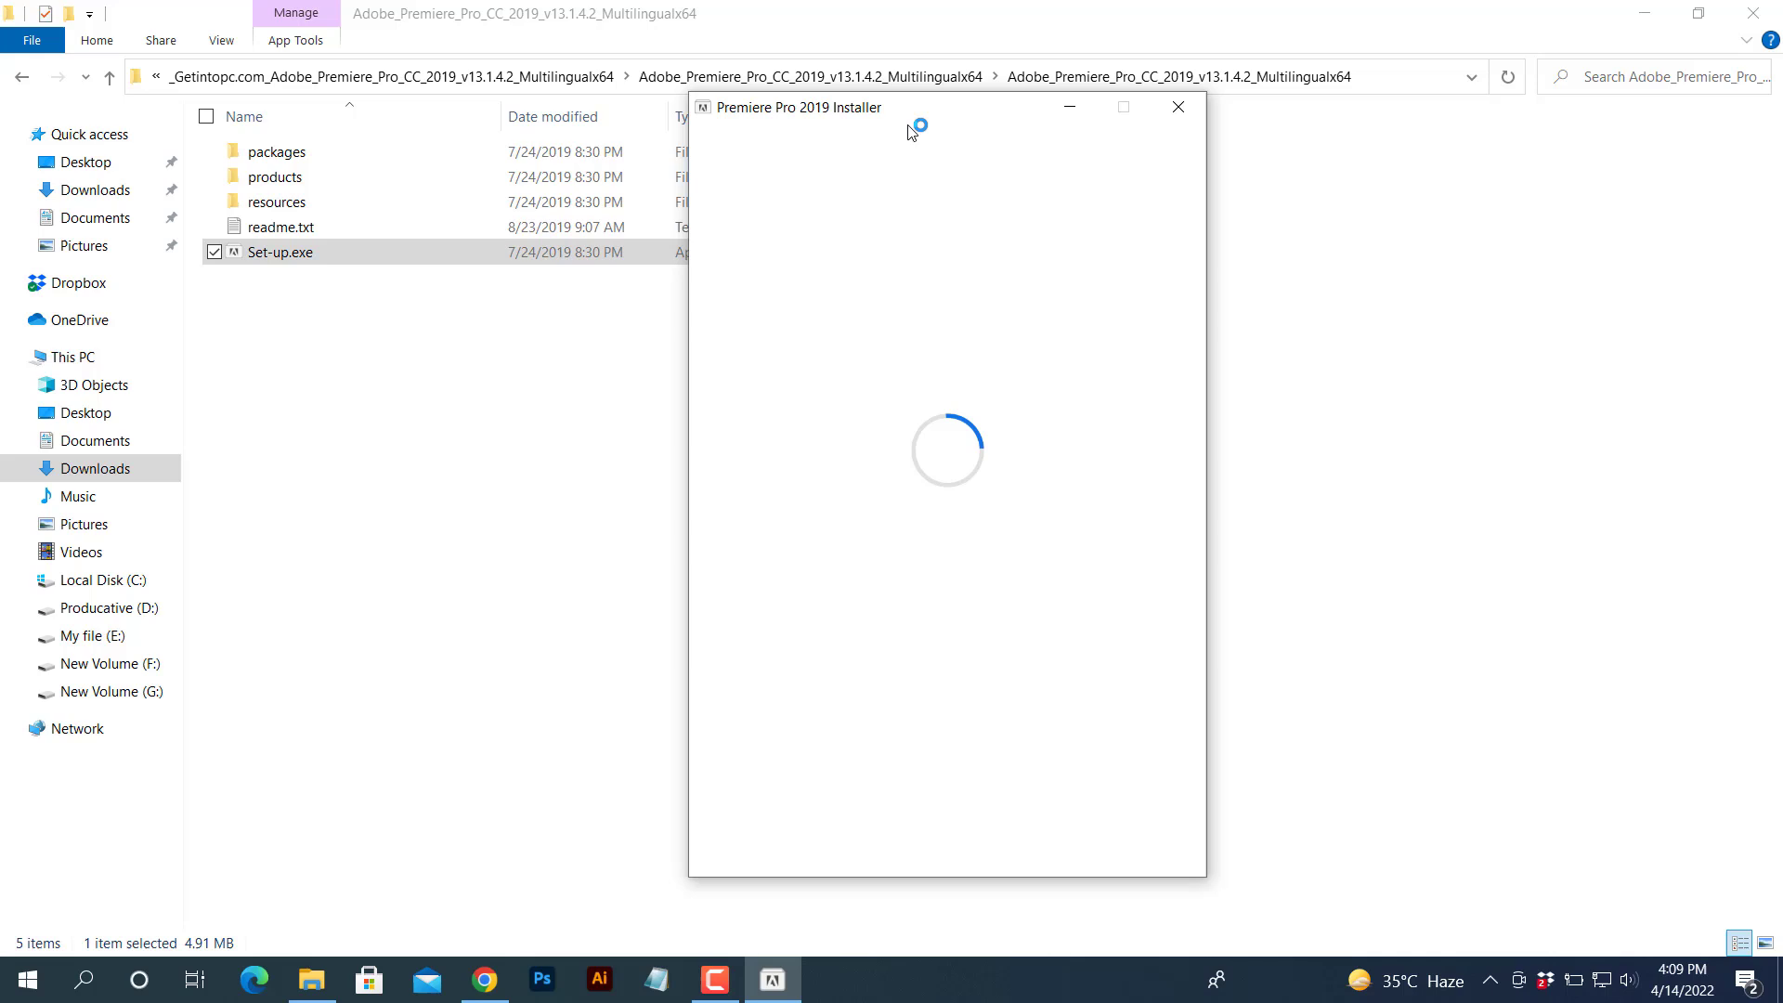
{"action": "left_click_drag", "start_coordinate": [919, 117], "coordinate": [887, 99]}
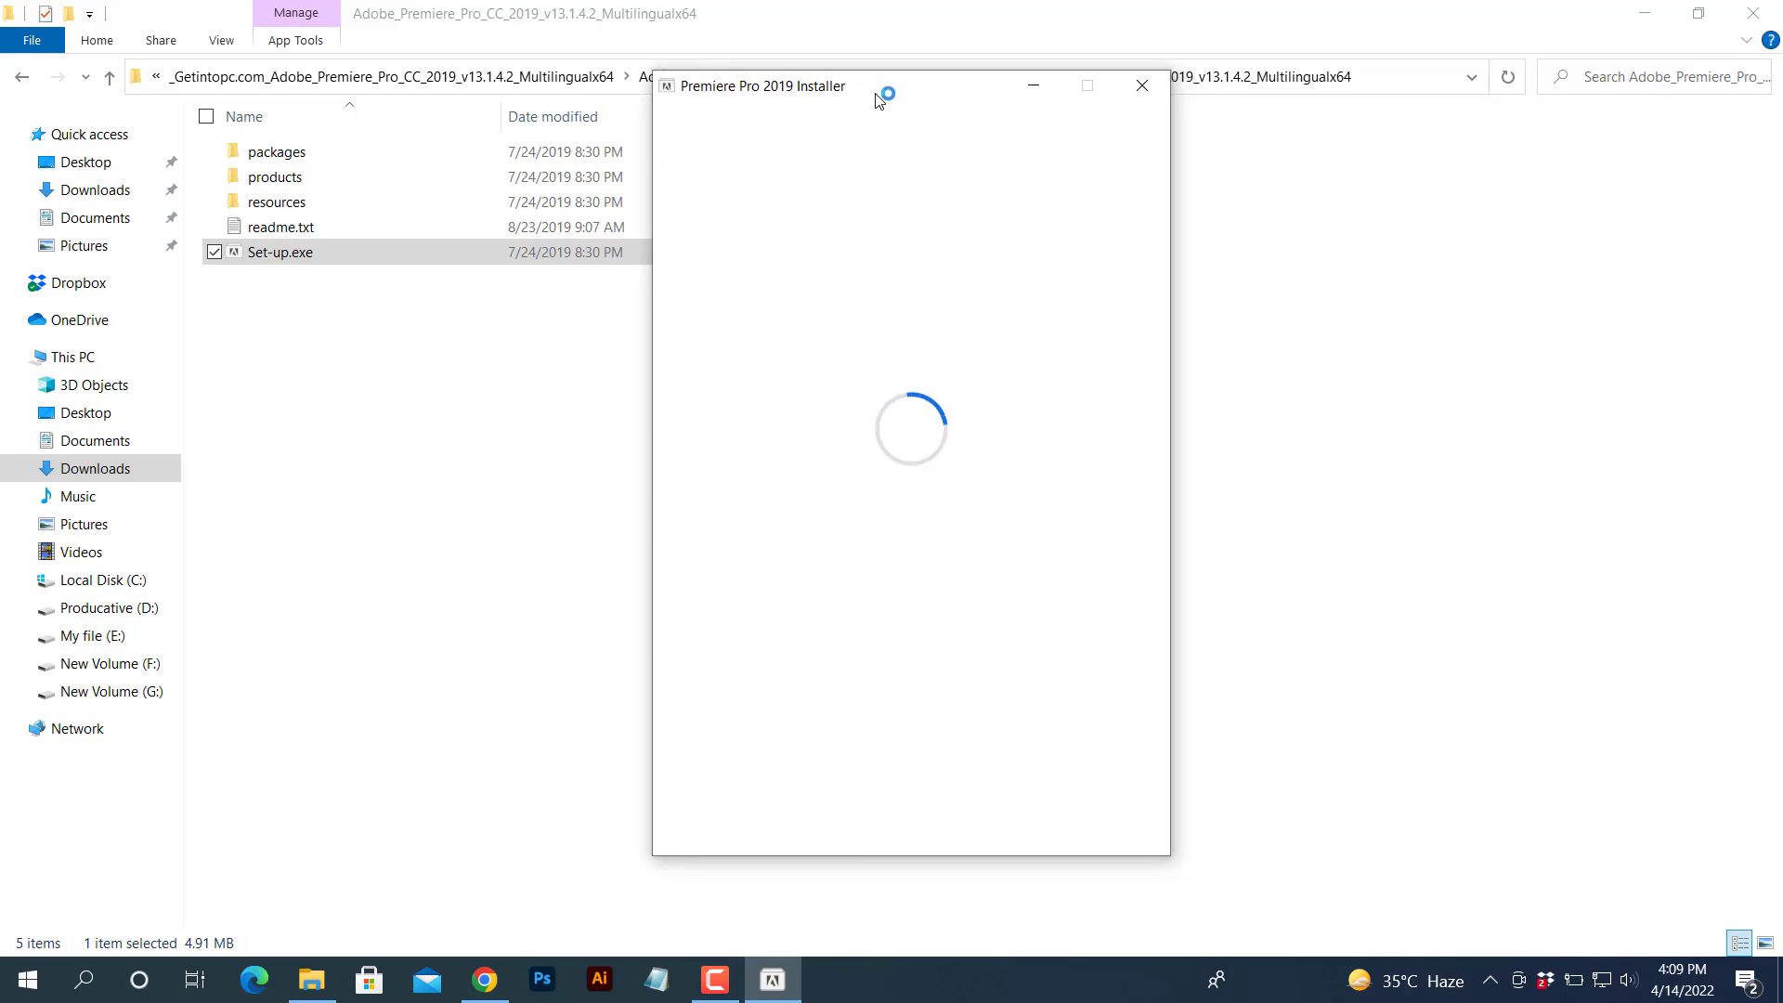
{"action": "left_click", "coordinate": [920, 789]}
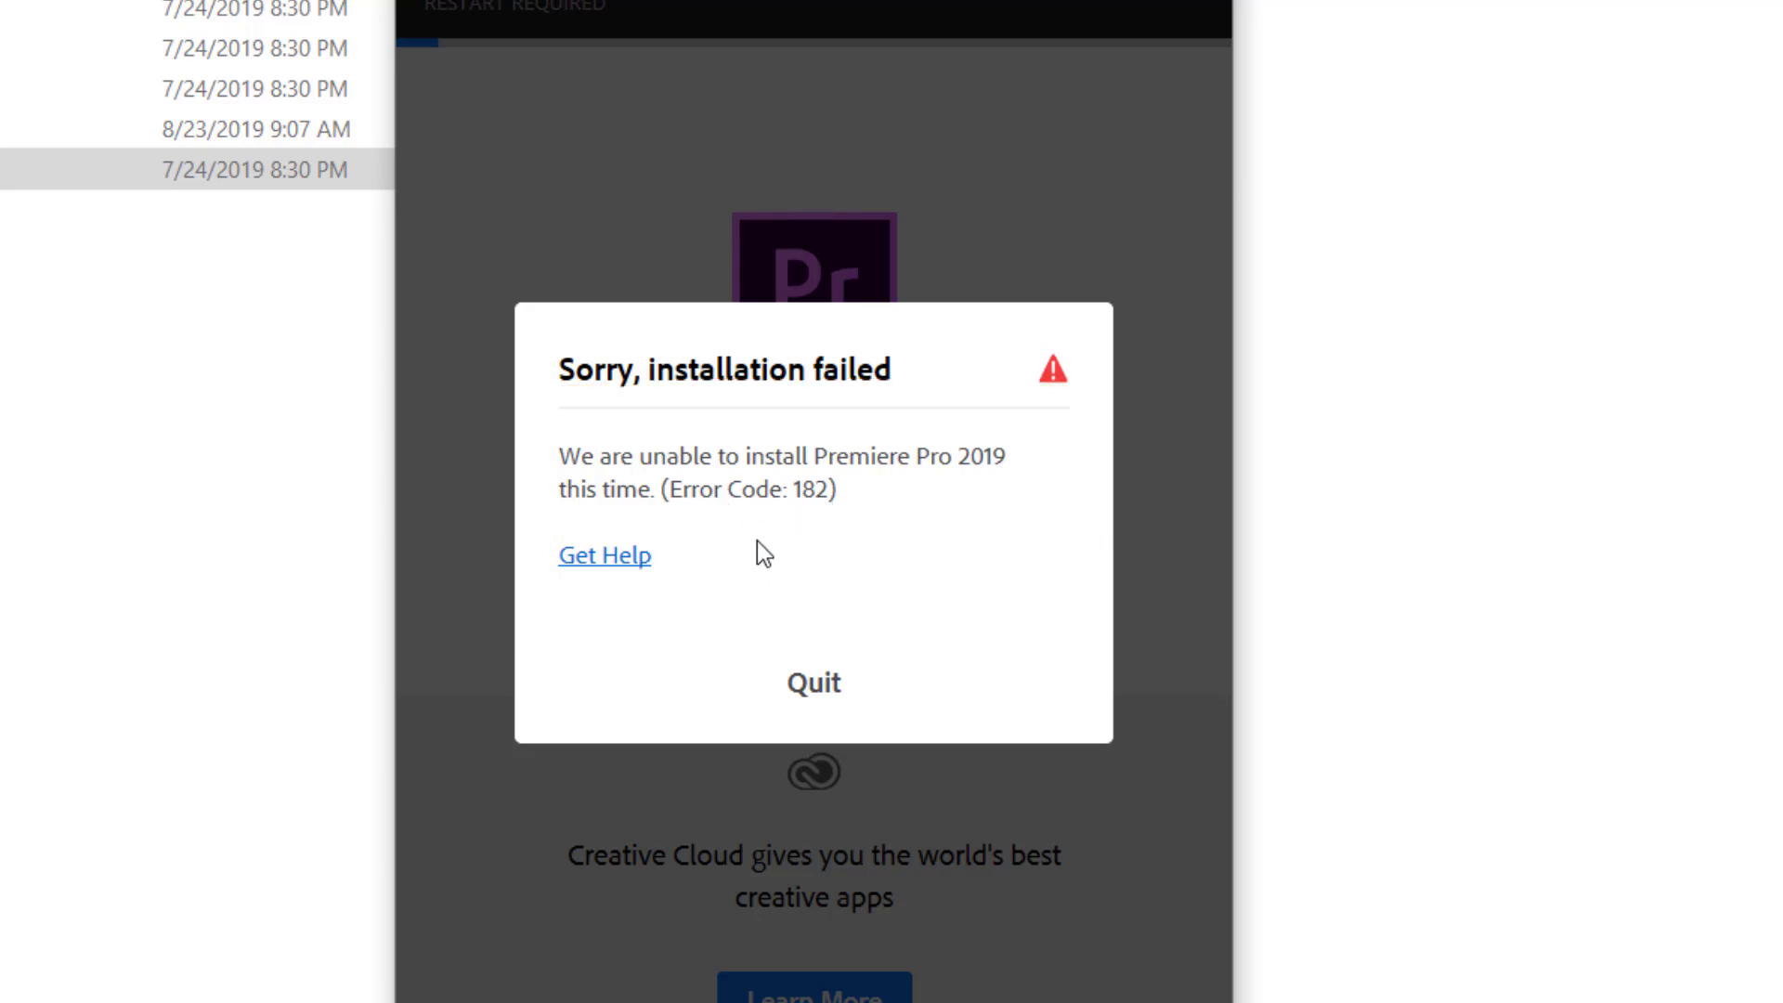
Quit the failed installer, remove '_v13.1.4.2_Multilingualx64' from the setup folder name, and open the folder.
{"action": "left_click", "coordinate": [815, 686]}
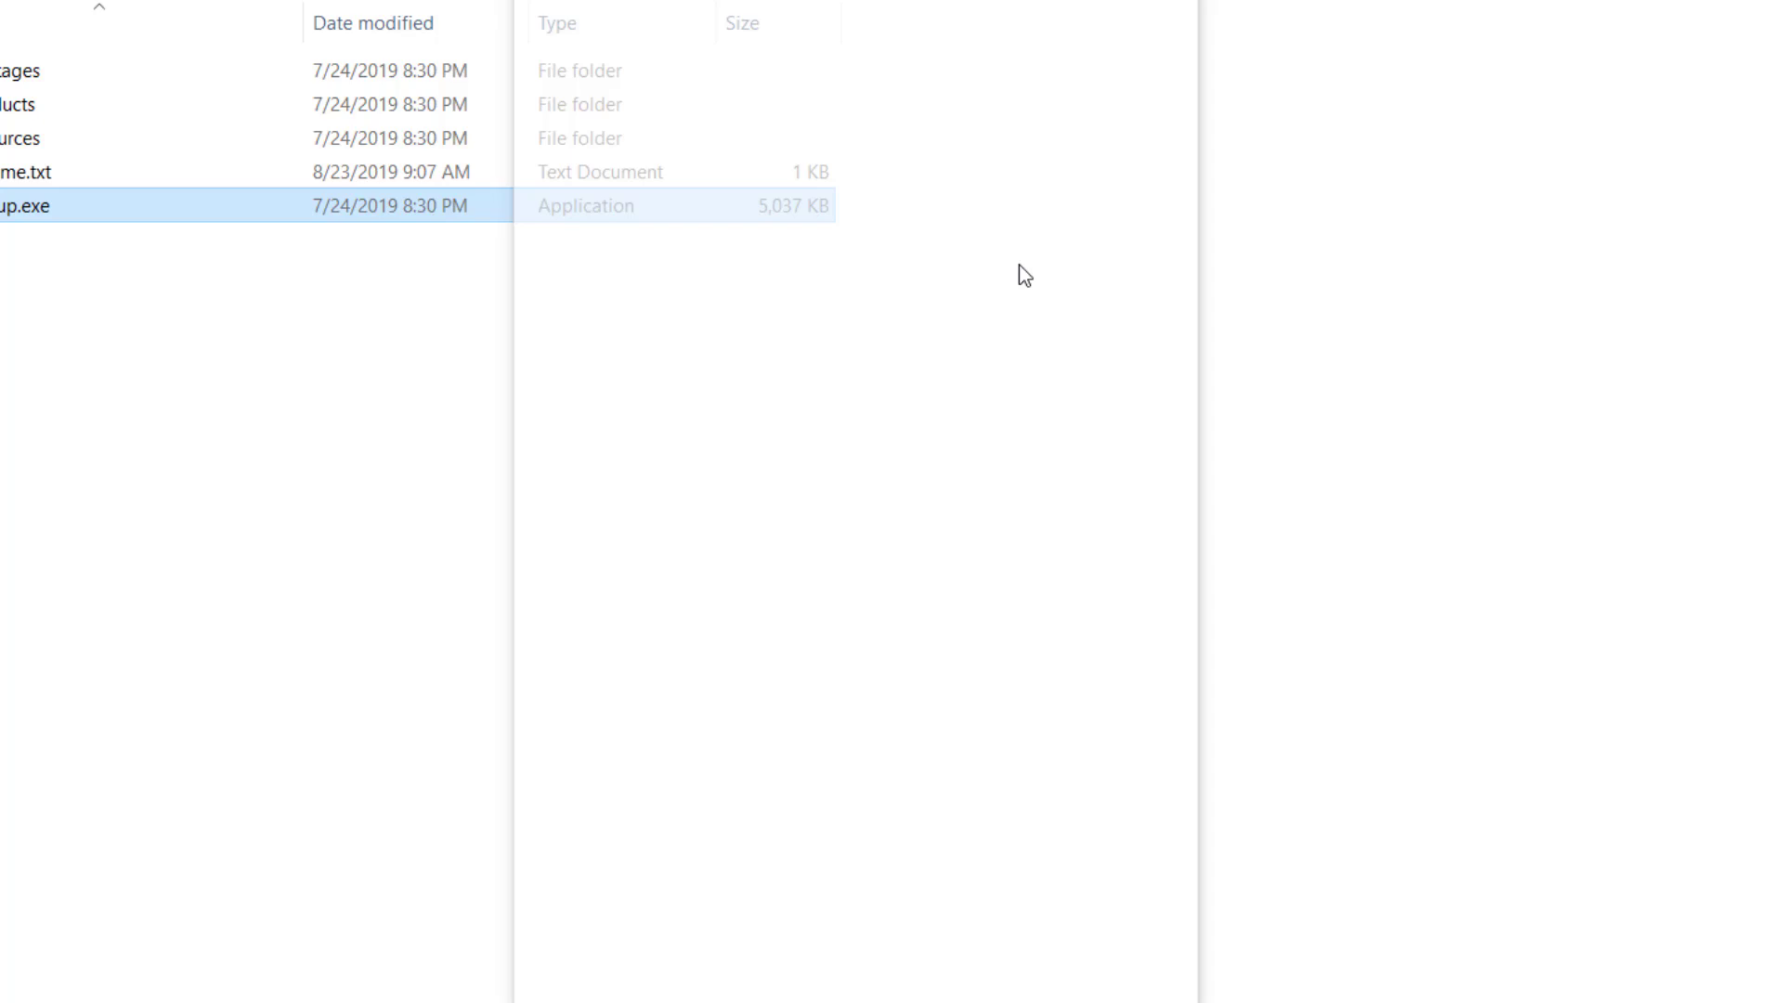
{"action": "left_click", "coordinate": [106, 77]}
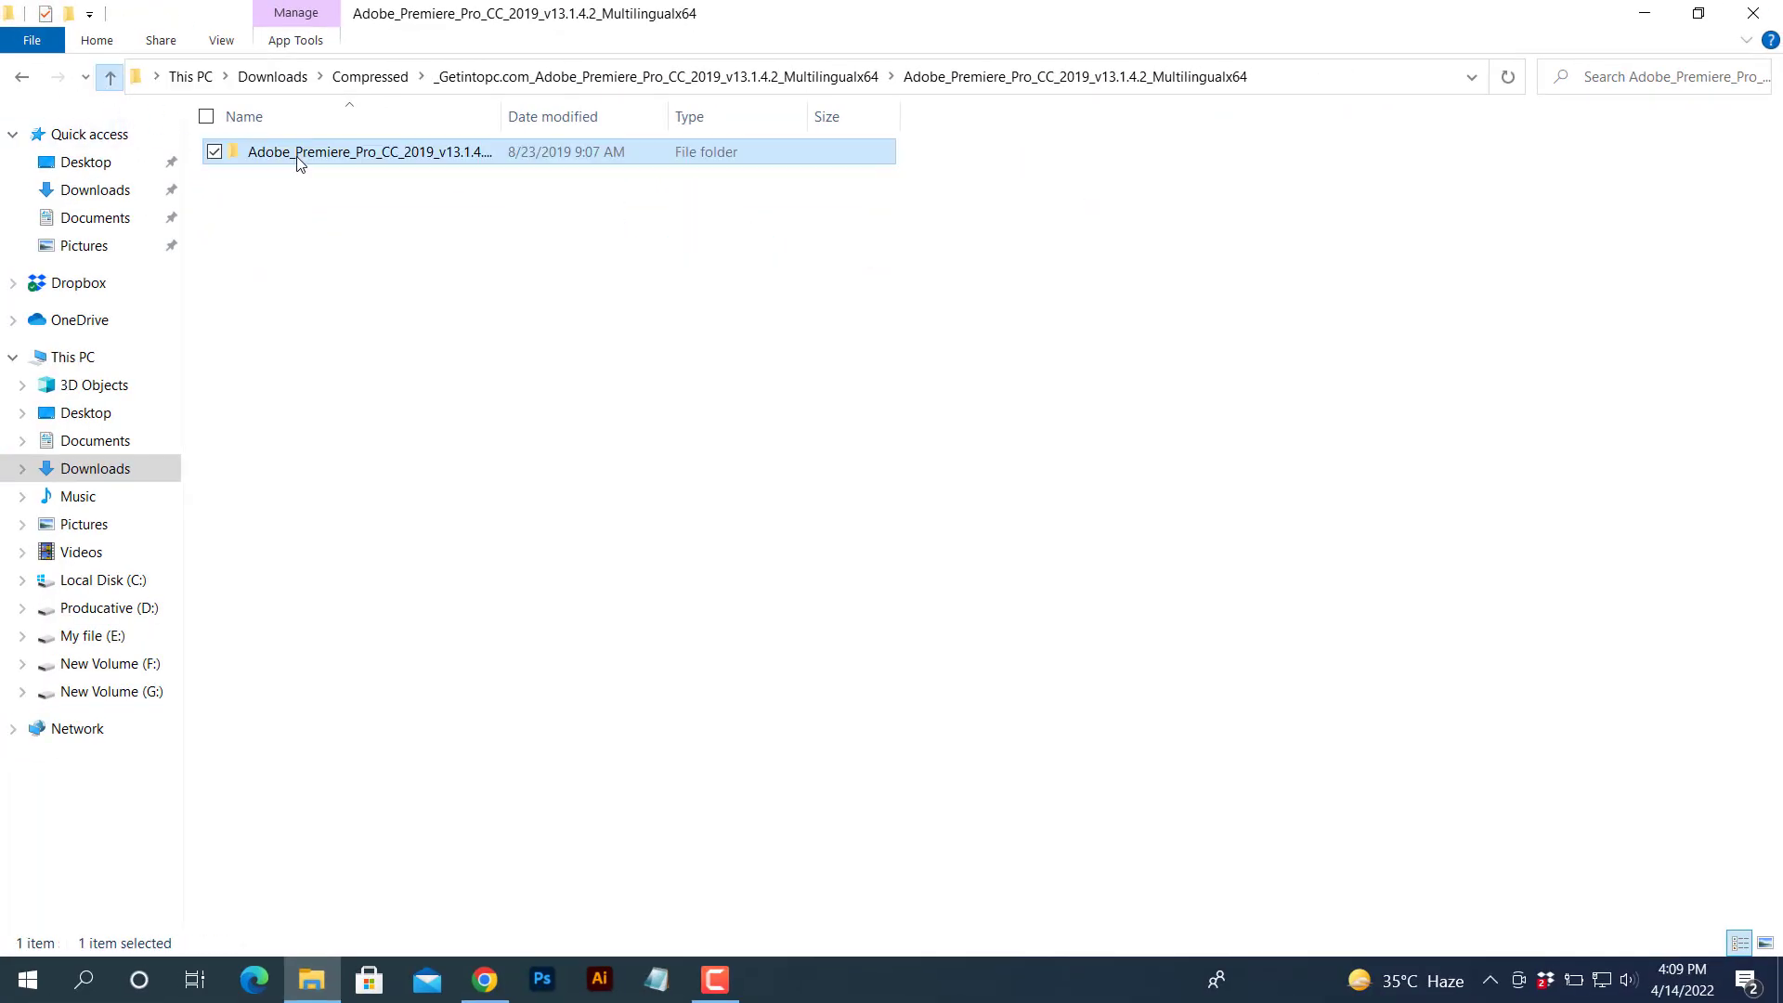
{"action": "left_click", "coordinate": [385, 155]}
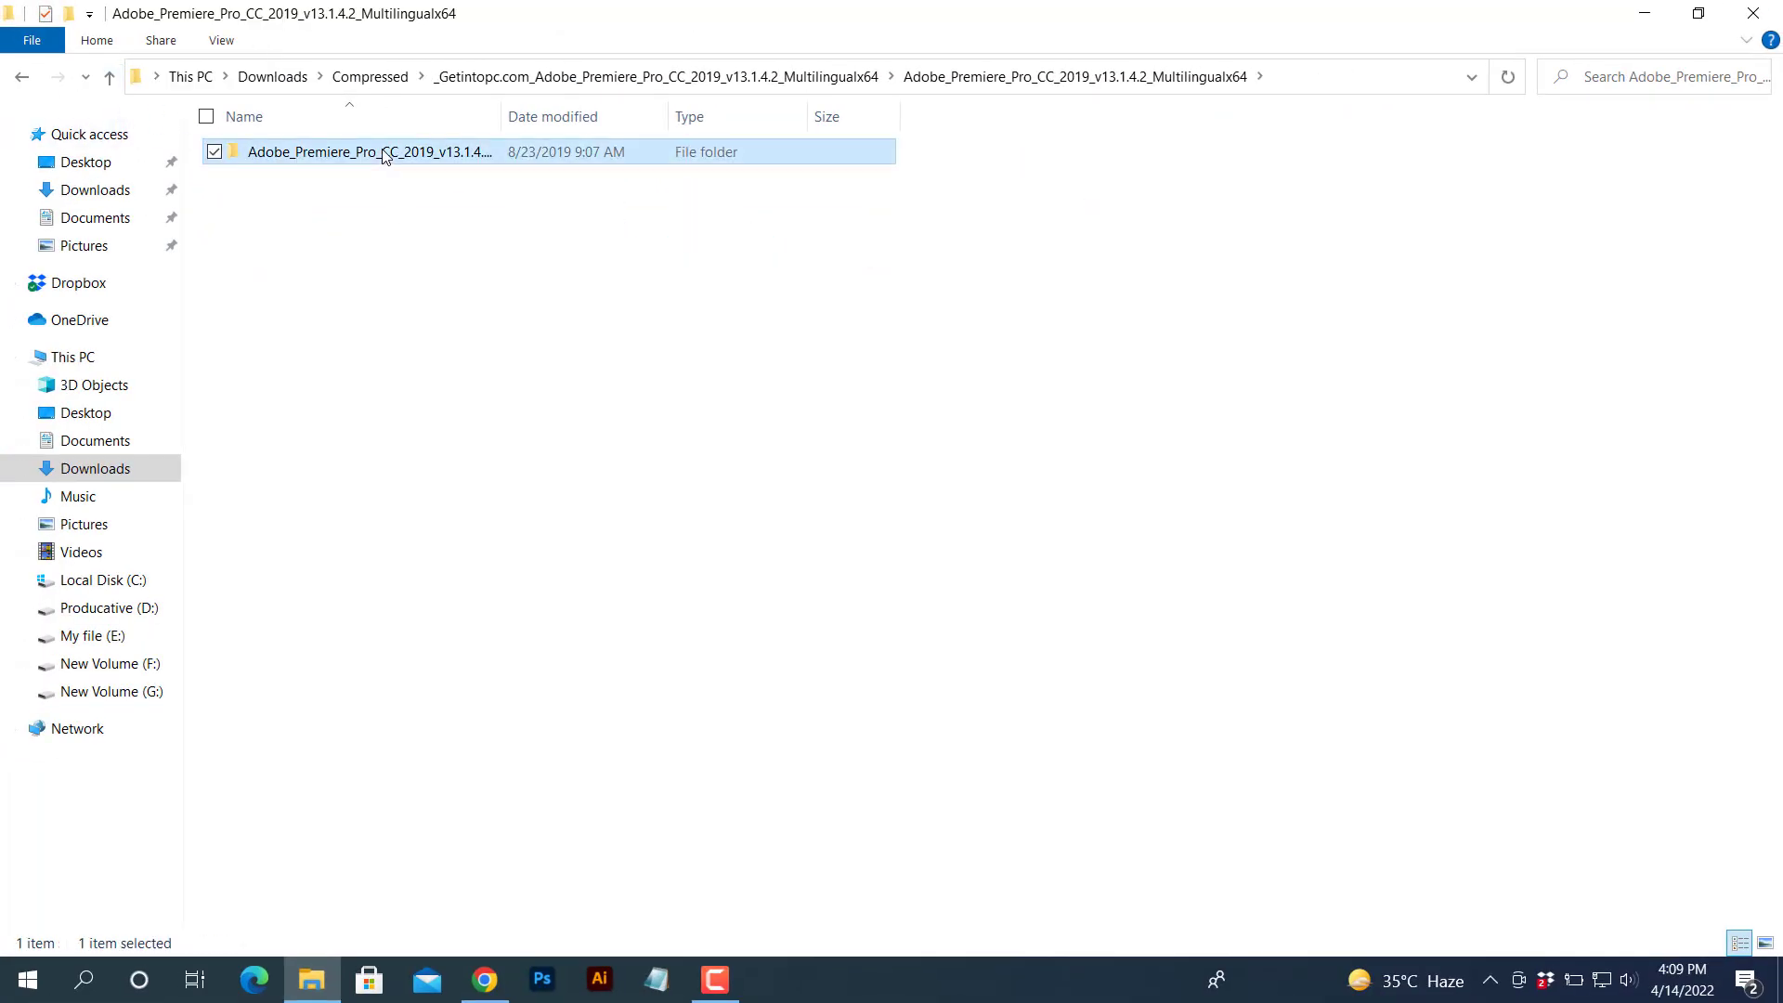
{"action": "left_click", "coordinate": [385, 155]}
{"action": "left_click", "coordinate": [456, 152]}
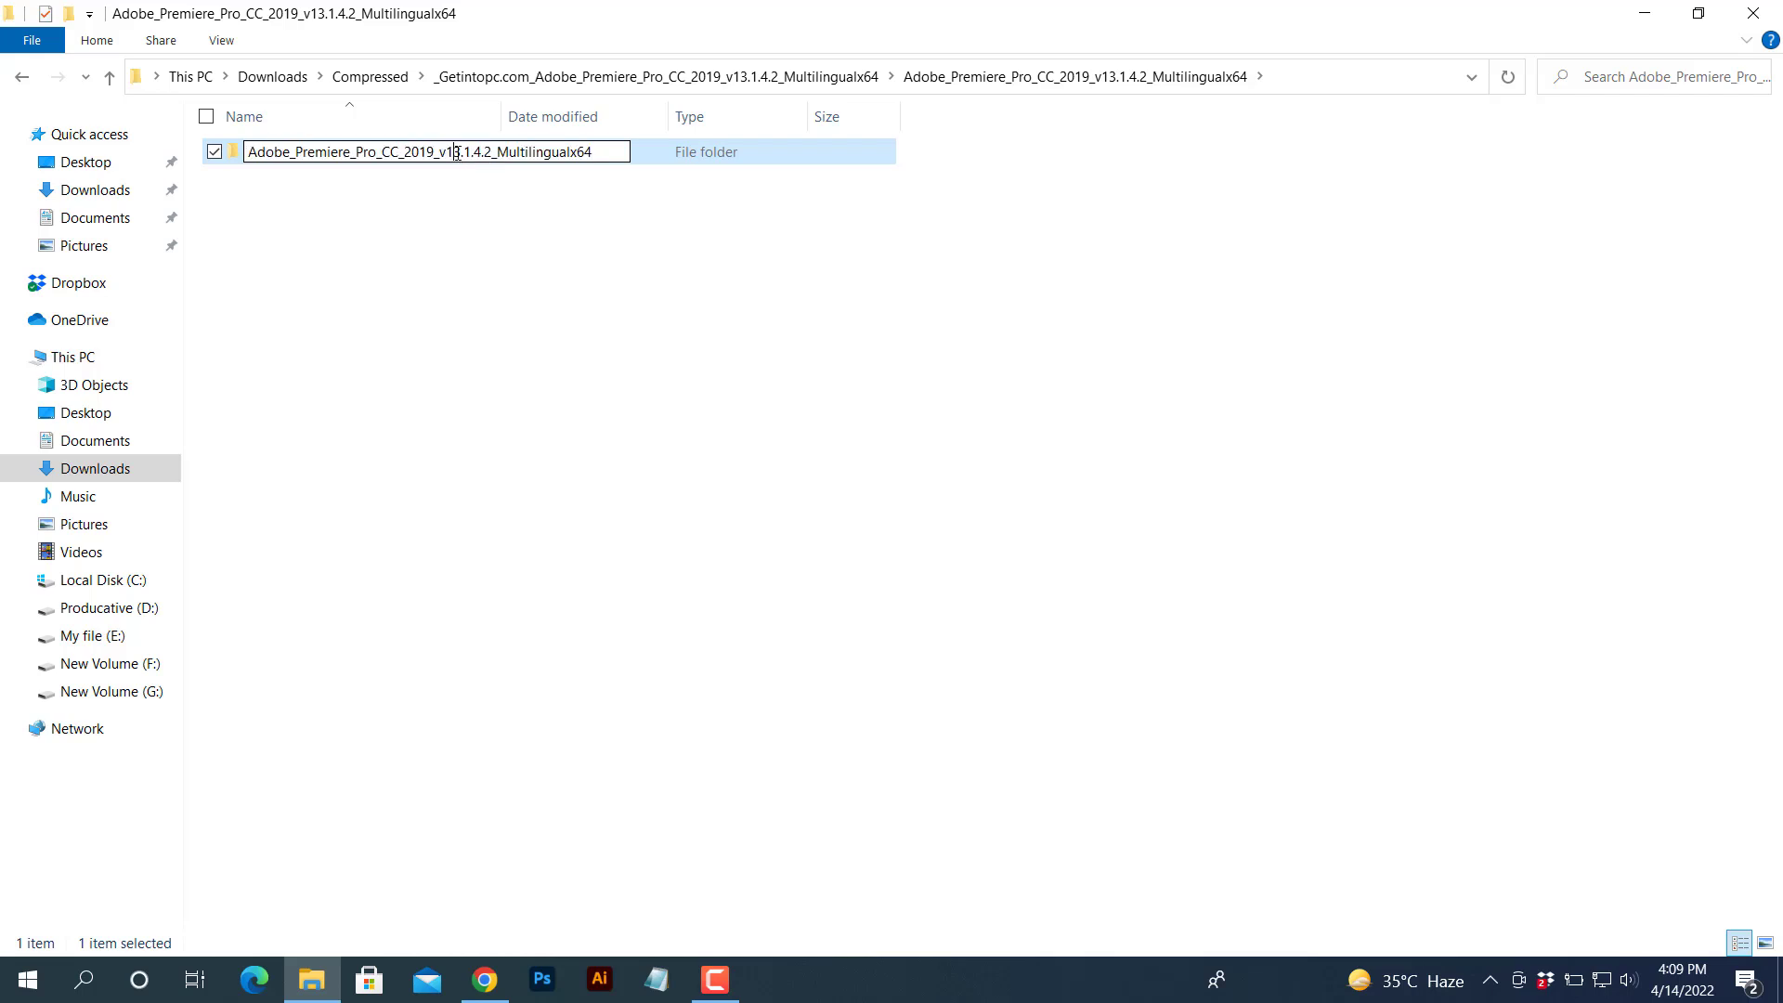
{"action": "left_click_drag", "start_coordinate": [436, 151], "coordinate": [624, 153]}
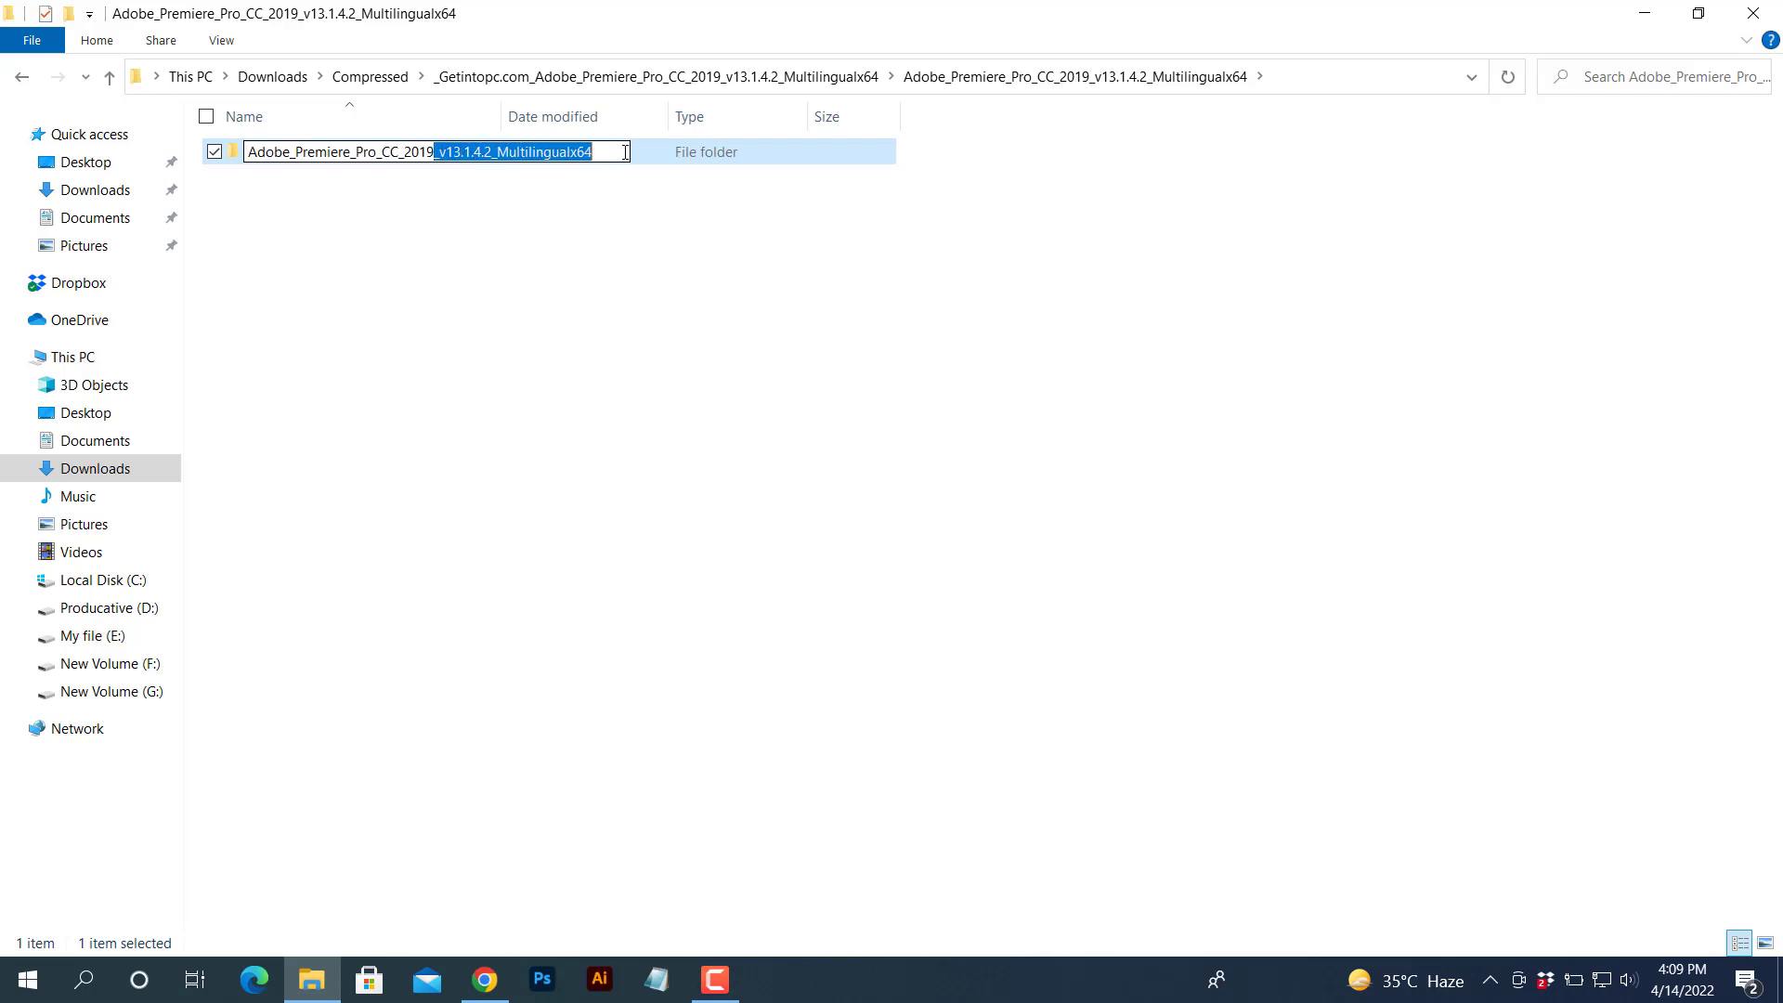
{"action": "key", "text": "BackSpace"}
{"action": "left_click", "coordinate": [413, 173]}
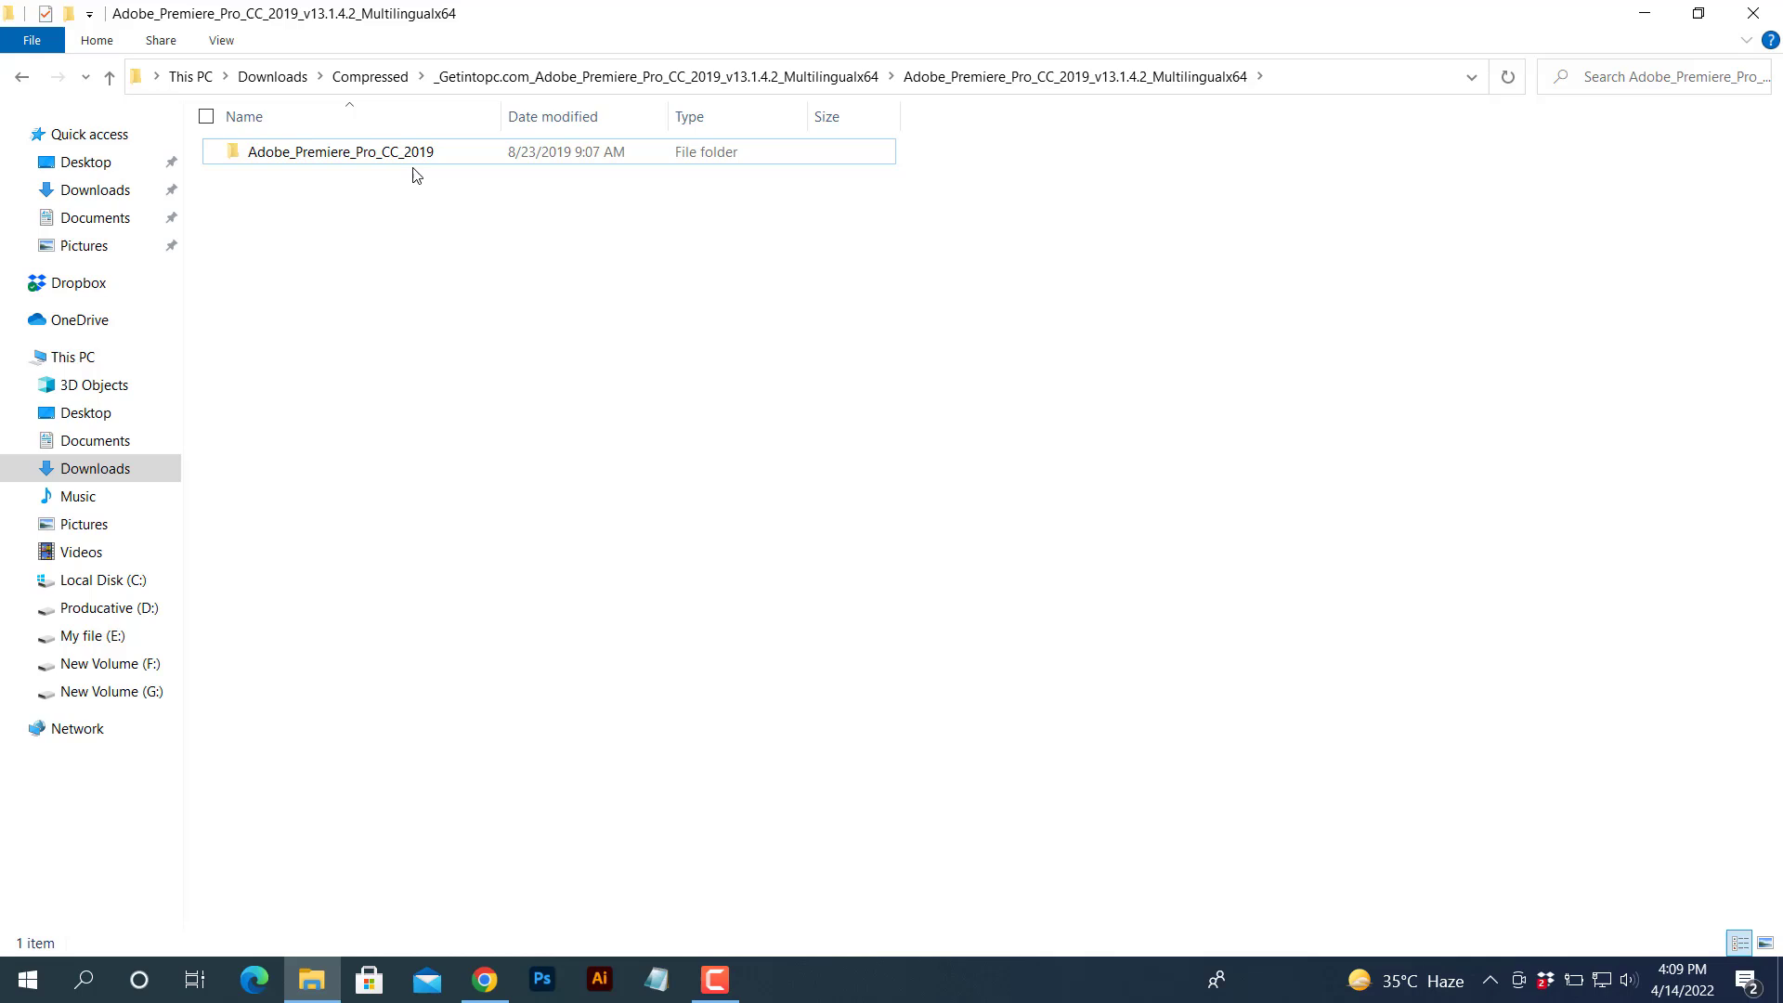
{"action": "double_click", "coordinate": [402, 156]}
Relaunch the setup from Adobe_Premiere_Pro_CC_2019 and accept the default installation options to start installing.
{"action": "double_click", "coordinate": [332, 259]}
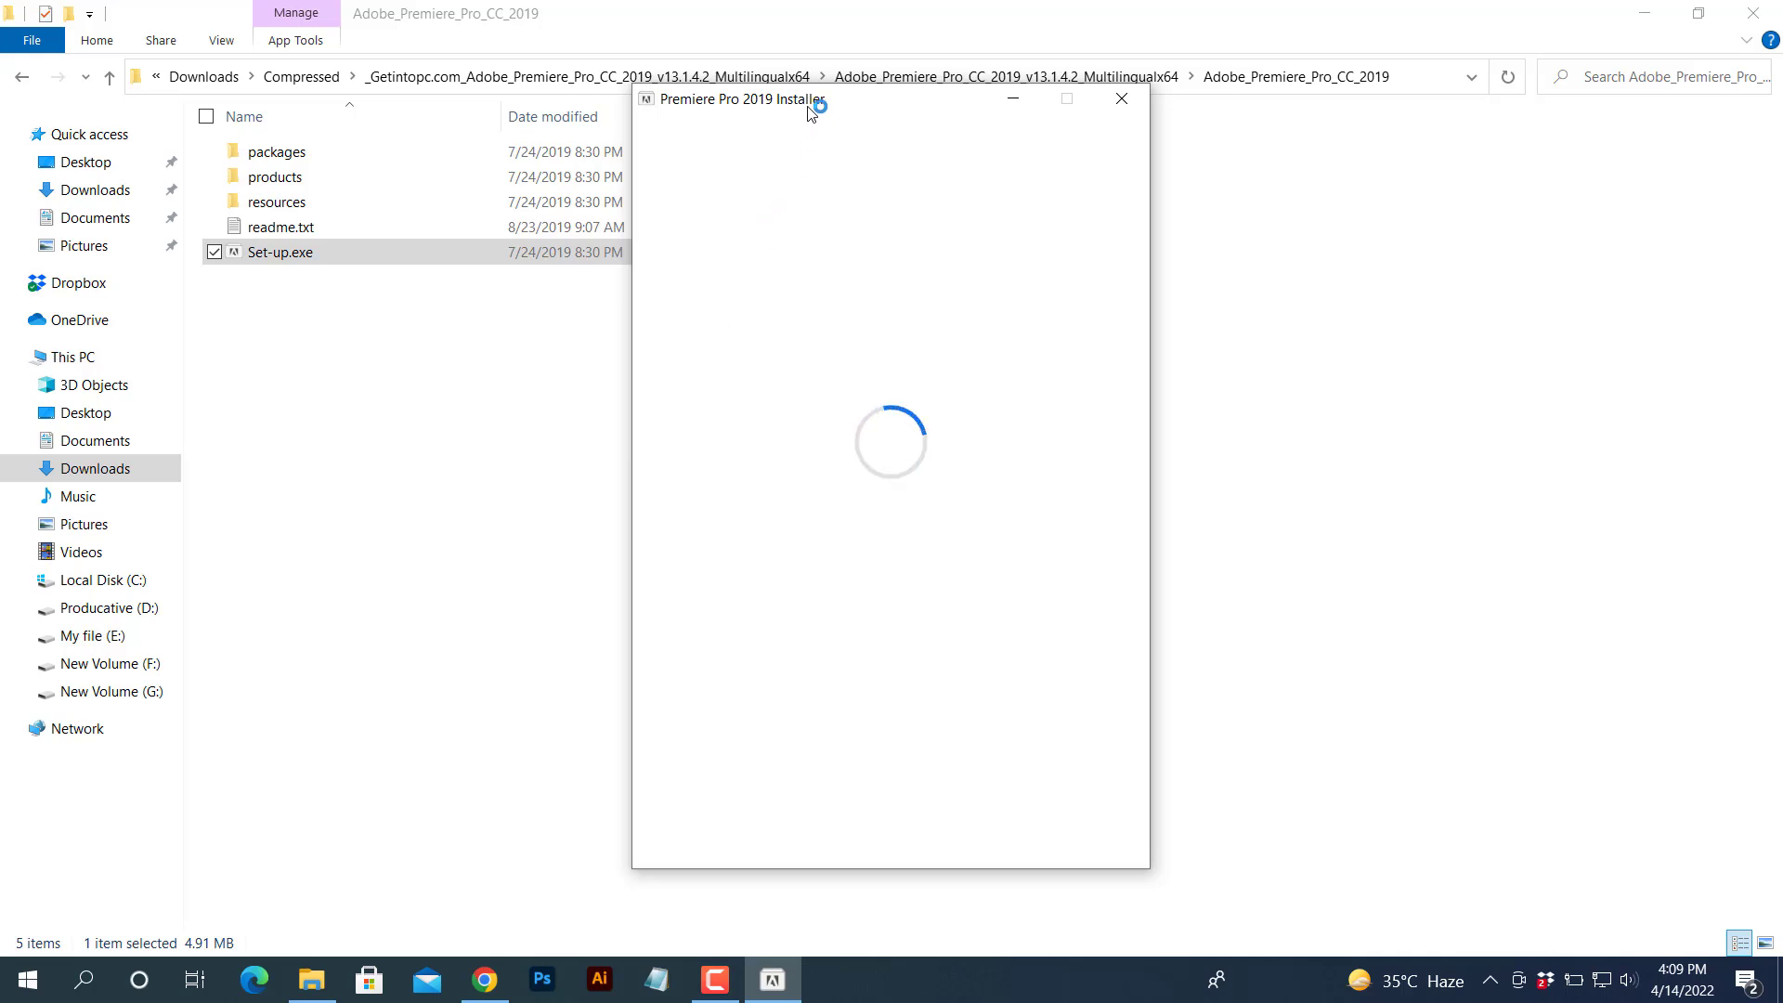
{"action": "left_click_drag", "start_coordinate": [809, 108], "coordinate": [841, 109]}
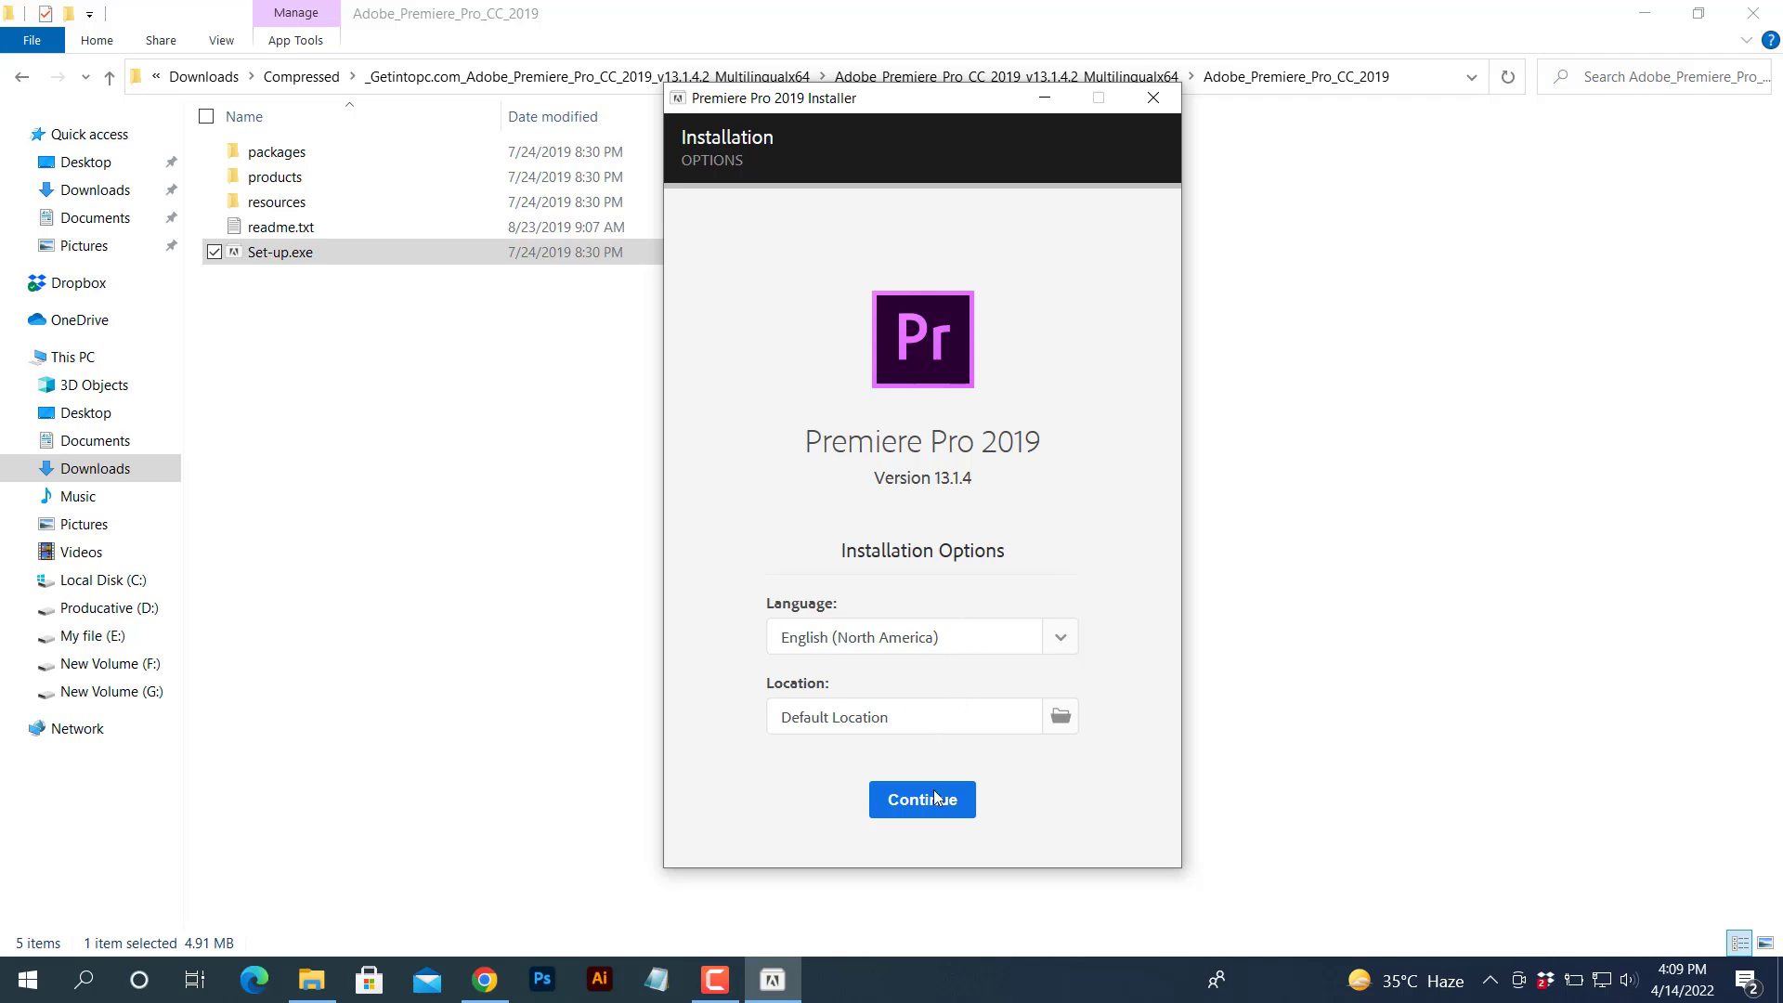
{"action": "left_click", "coordinate": [944, 823]}
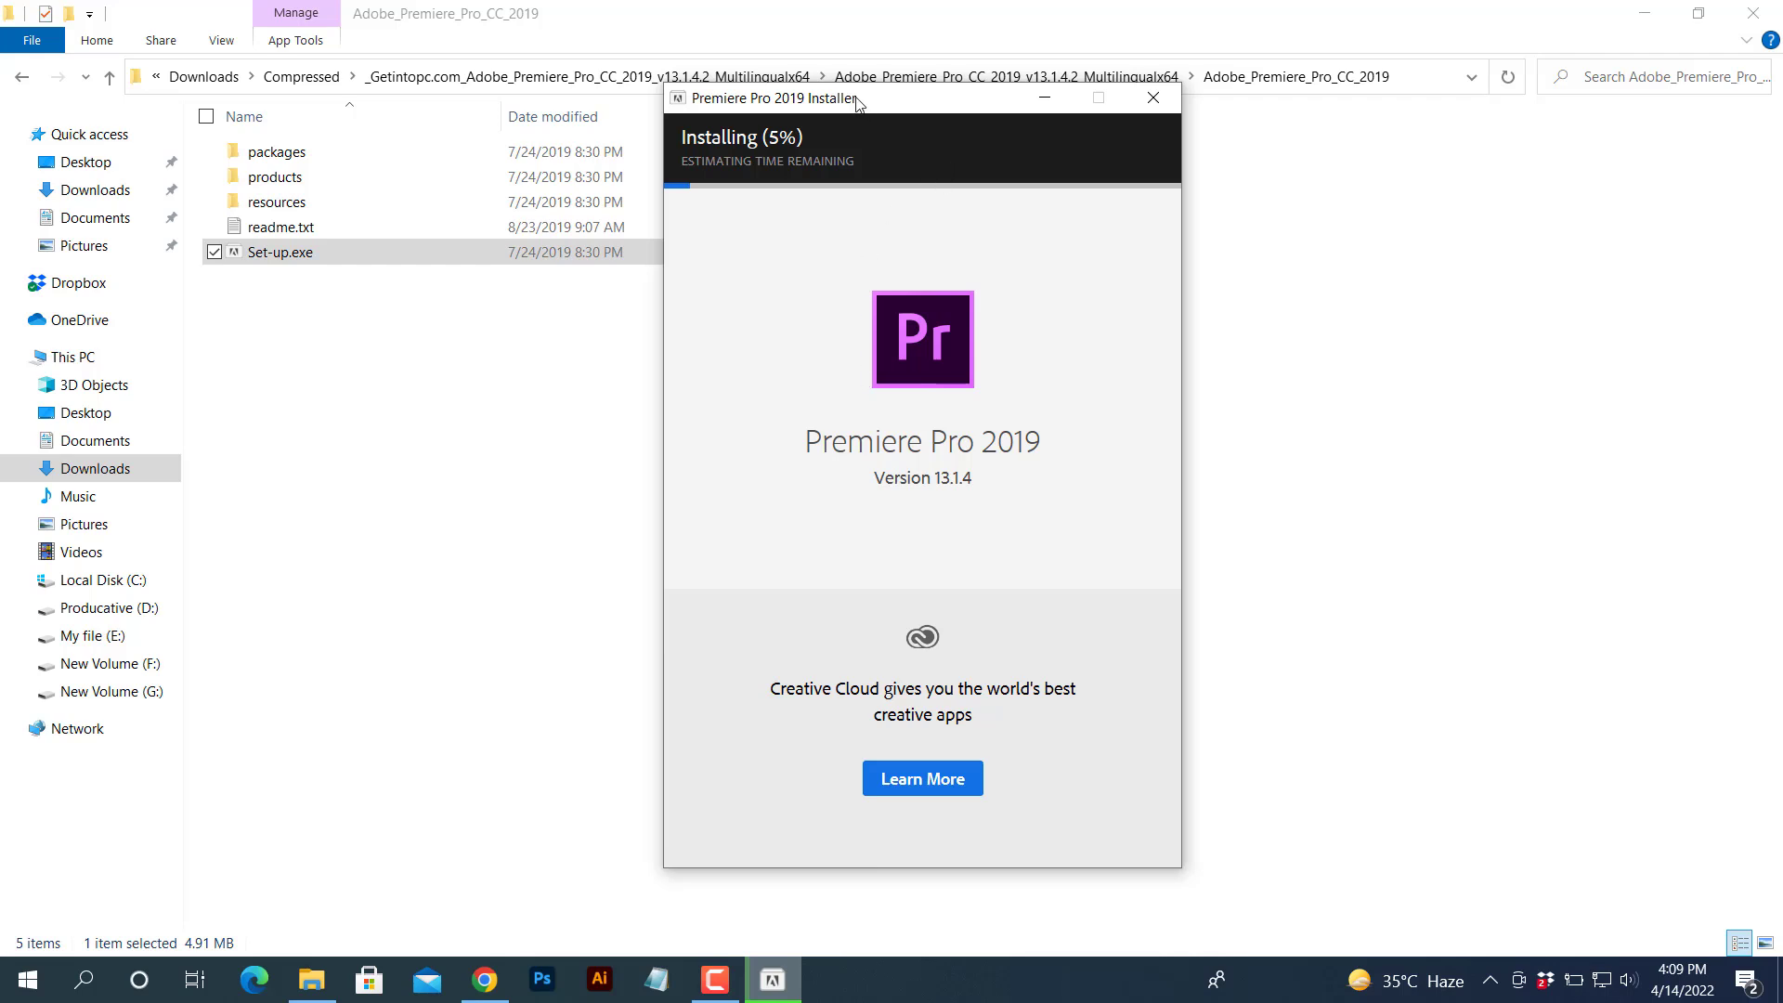
{"action": "left_click_drag", "start_coordinate": [883, 108], "coordinate": [934, 112]}
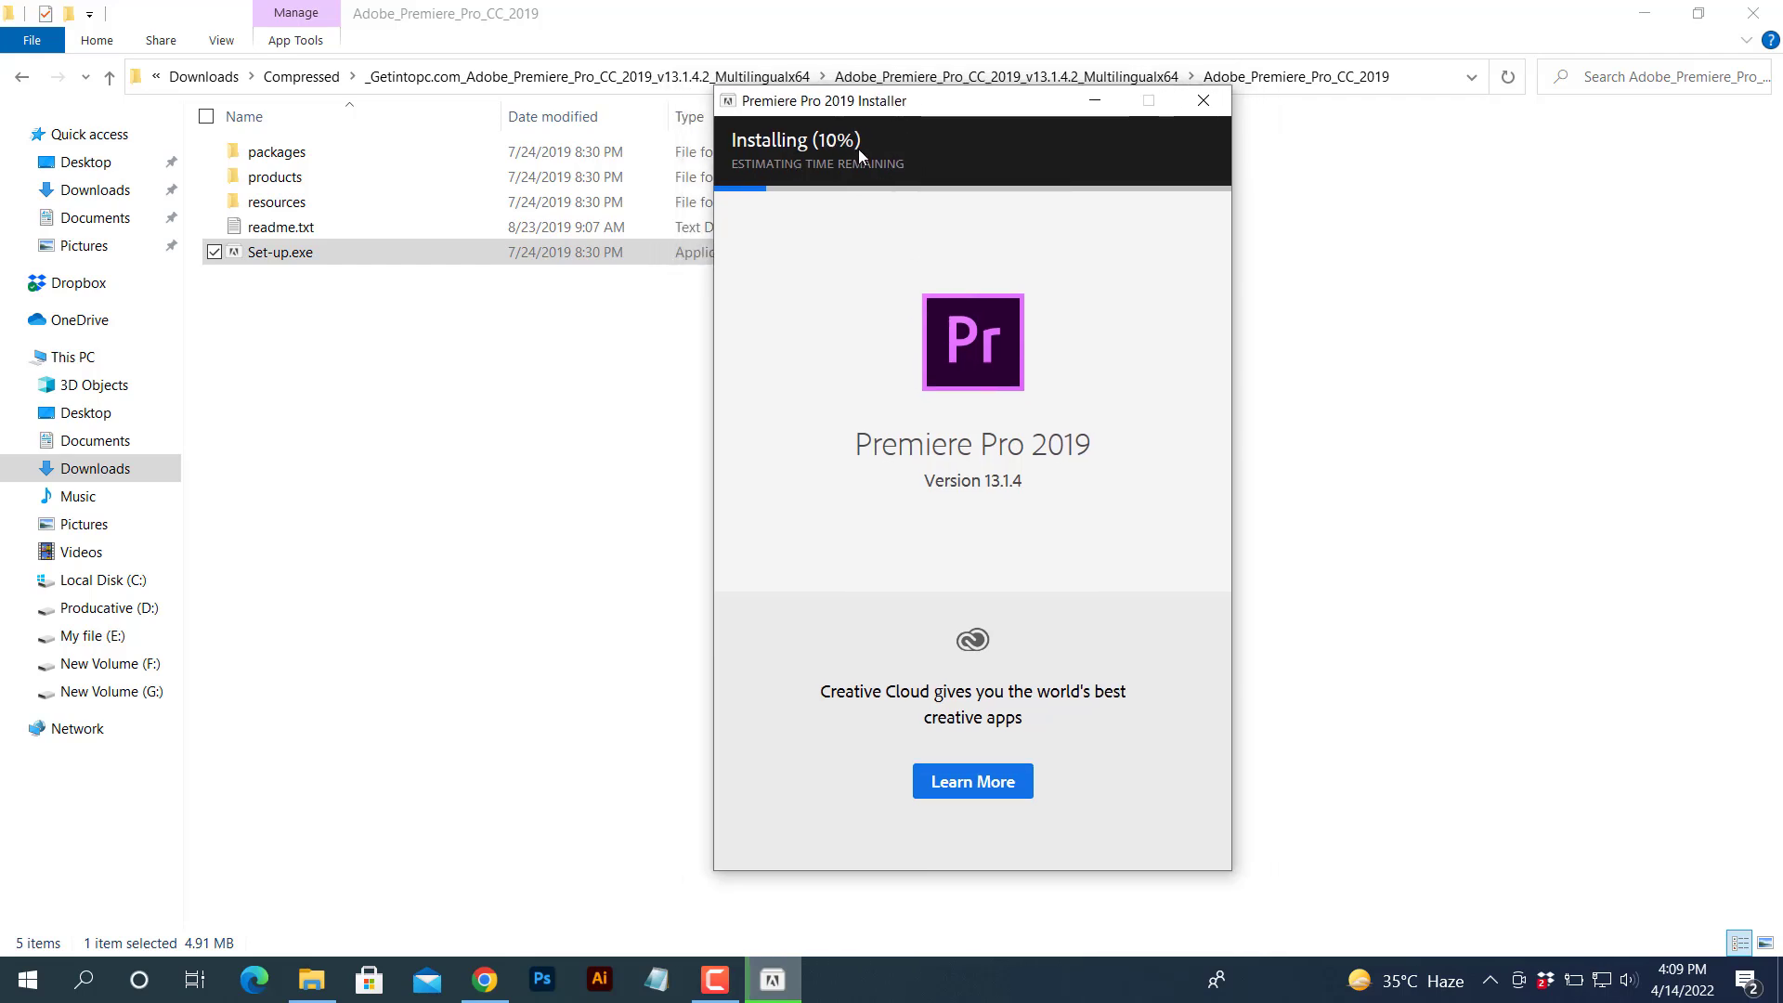